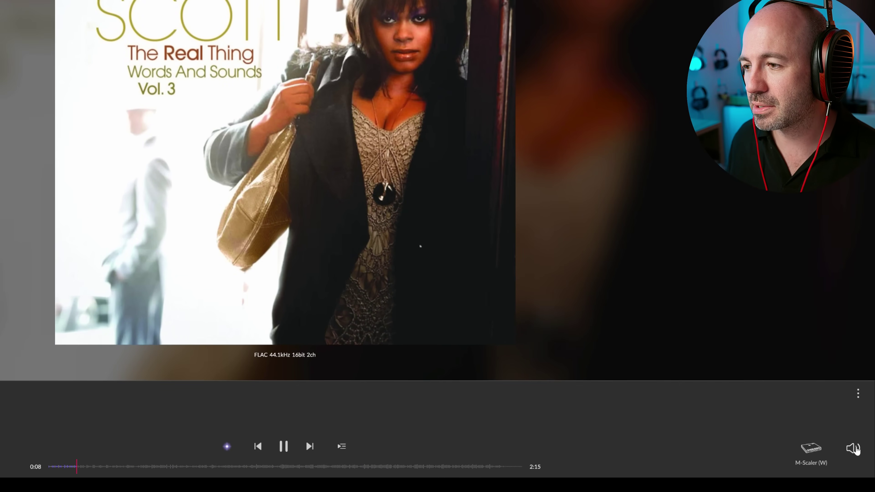
Open the M-Scaler zone's MUSE Headphone EQ settings and show all OPRA manufacturers
click(855, 449)
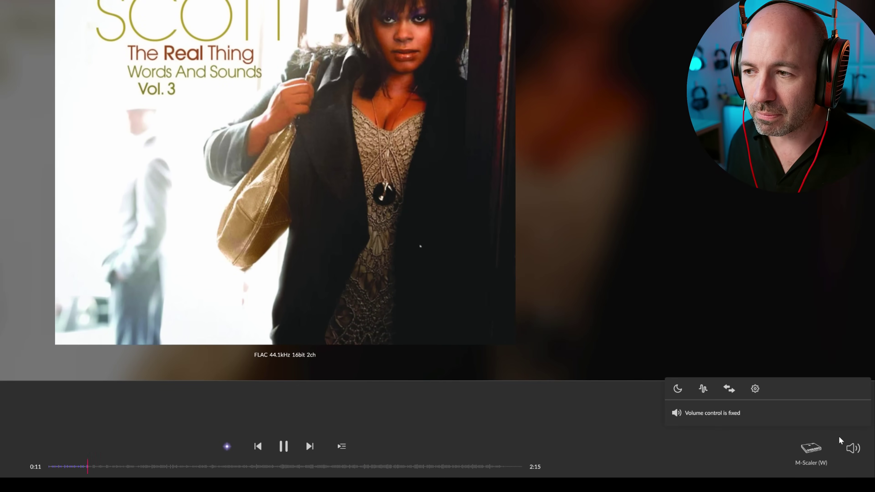
click(705, 390)
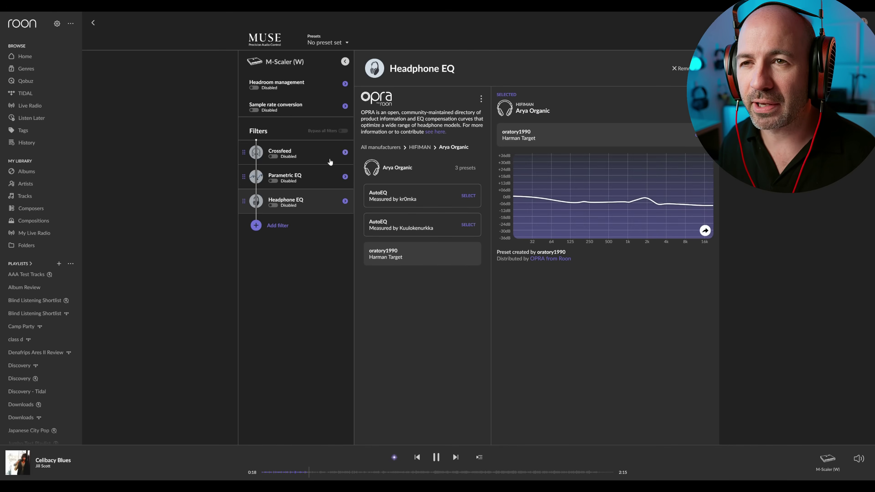
click(394, 150)
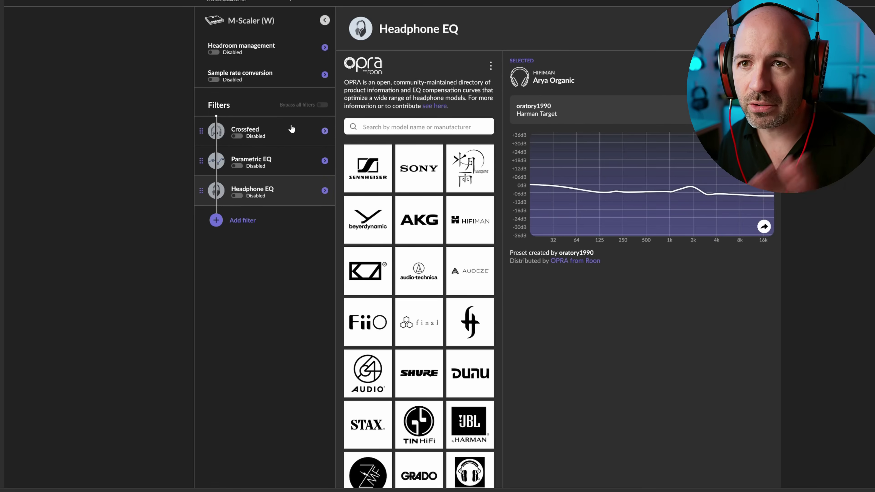
click(296, 55)
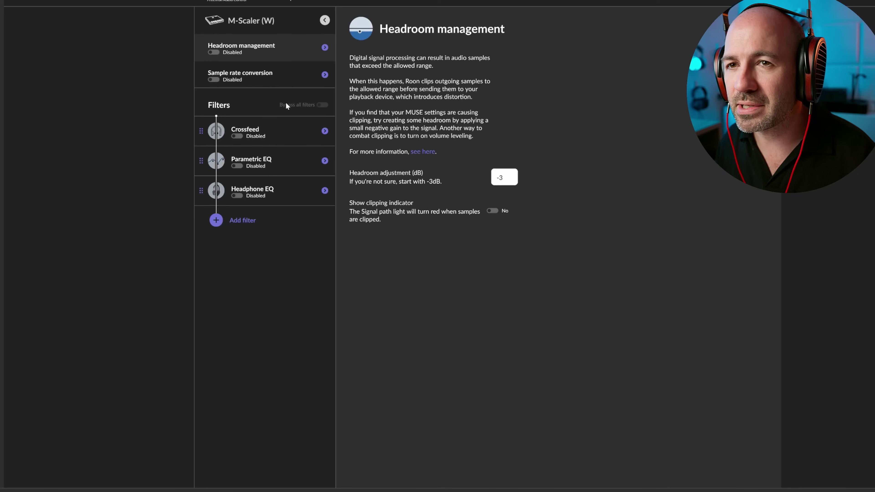
click(296, 133)
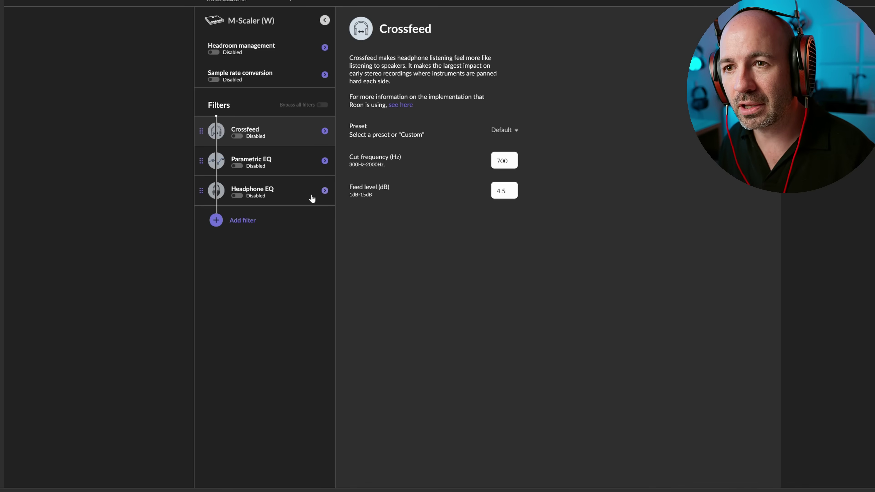
click(221, 226)
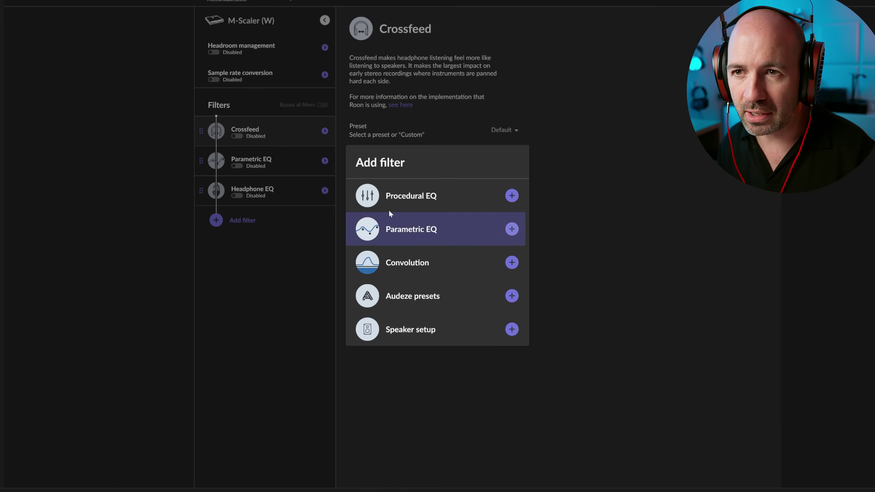
click(290, 289)
click(303, 196)
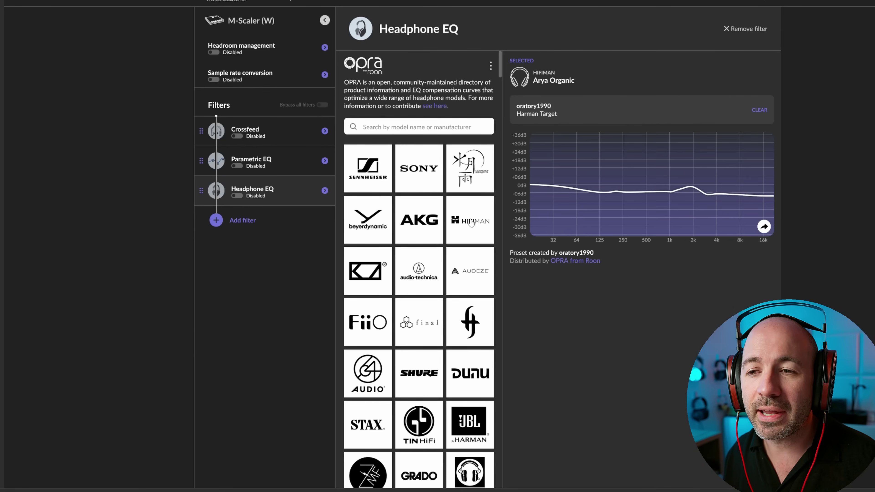
Search the OPRA directory for 'arya organ' and open the HIFIMAN Arya Organic presets
click(405, 126)
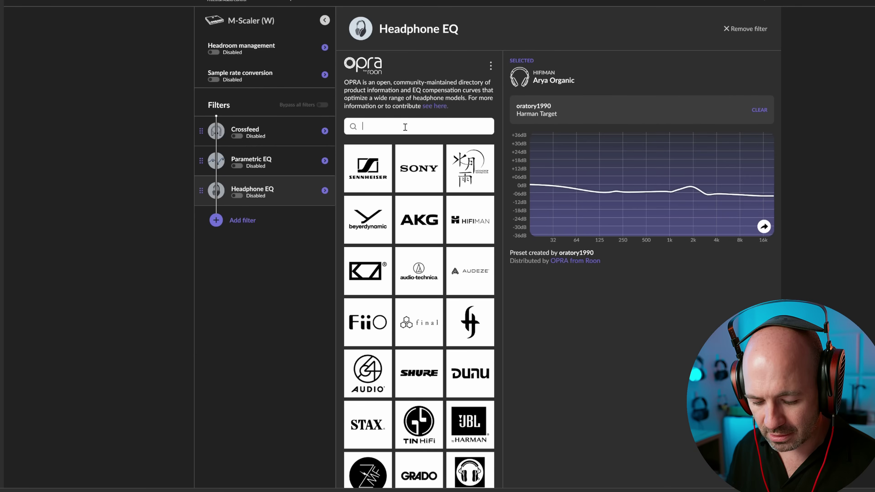
text(he1000)
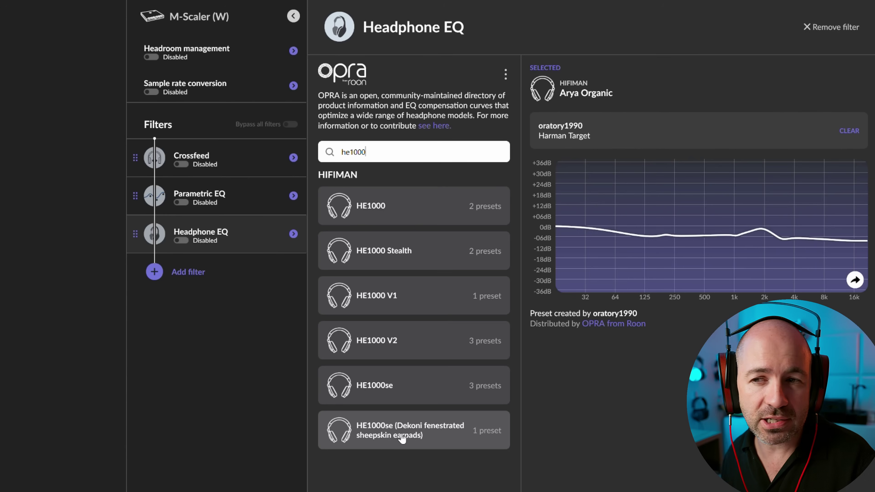
key(BackSpace)
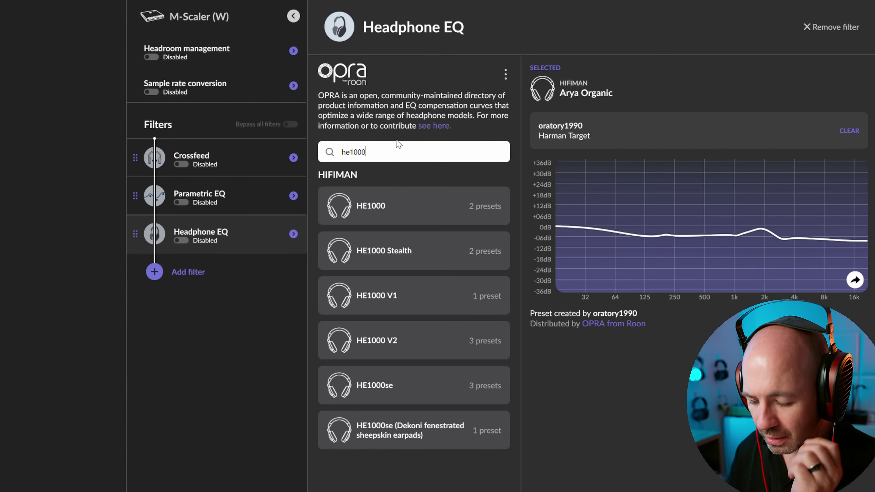
key(BackSpace)
key(BackSpace)
key(BackSpace)
key(BackSpace)
key(BackSpace)
text(ar)
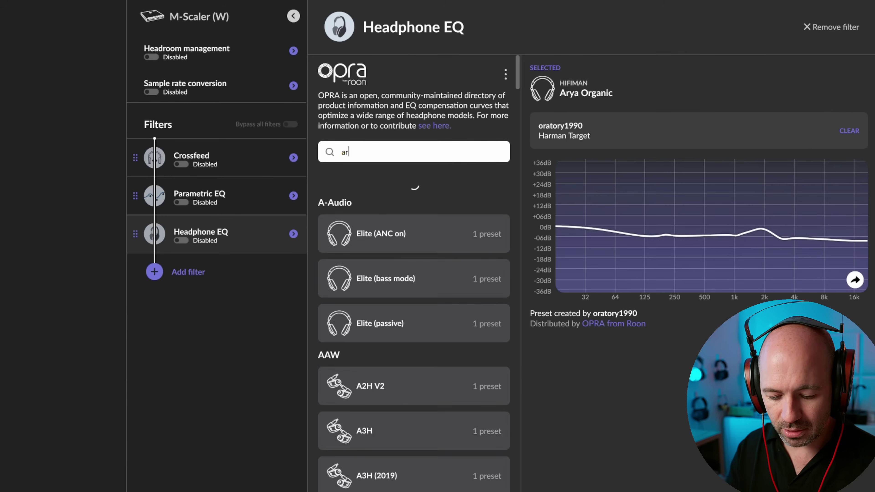
text(ya organ)
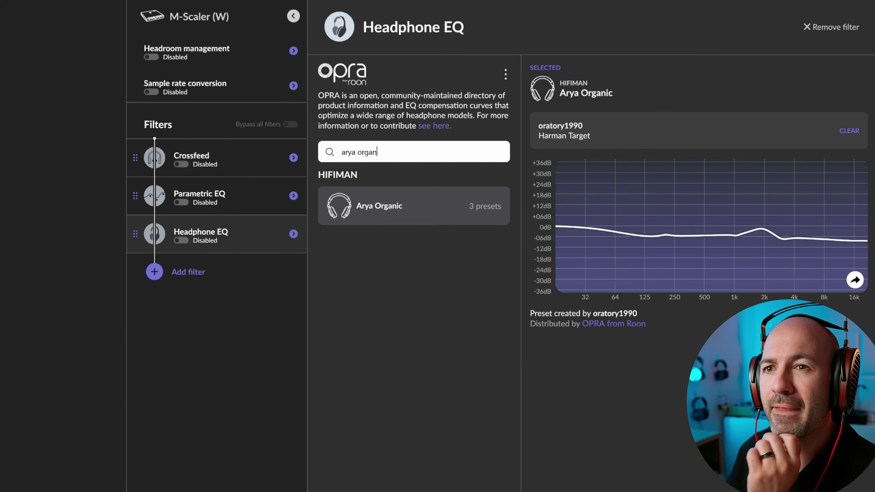
click(426, 207)
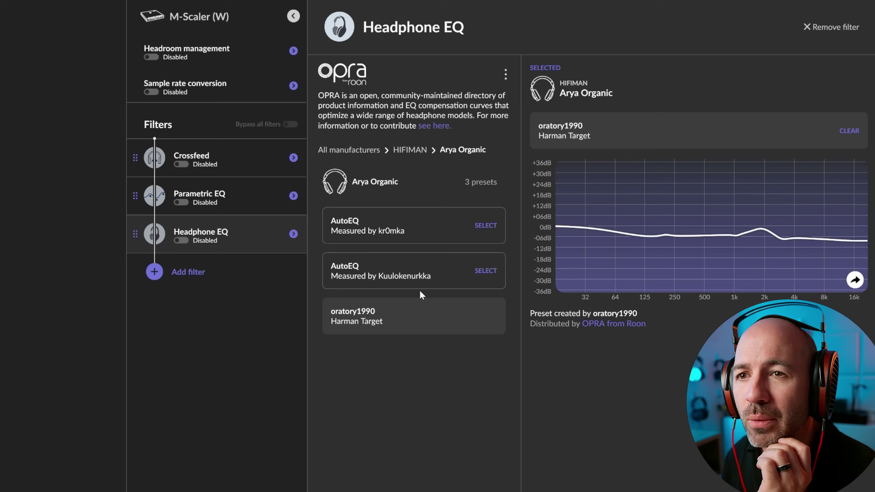
Switch between both Arya Organic AutoEQ presets and Harman Target, ending on oratory1990 Harman Target
click(486, 271)
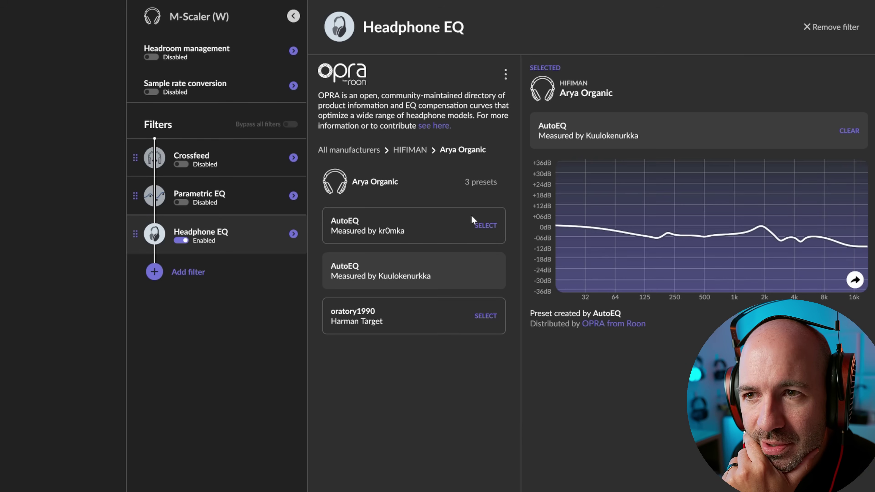
click(484, 225)
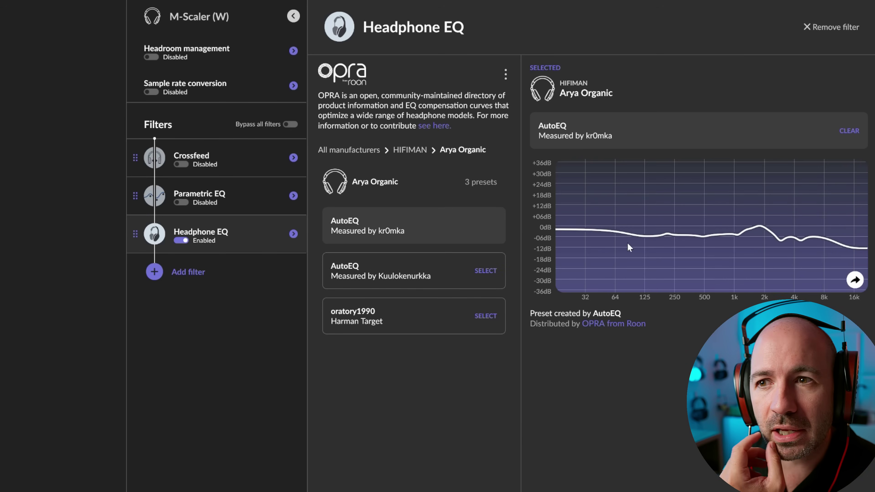
click(492, 272)
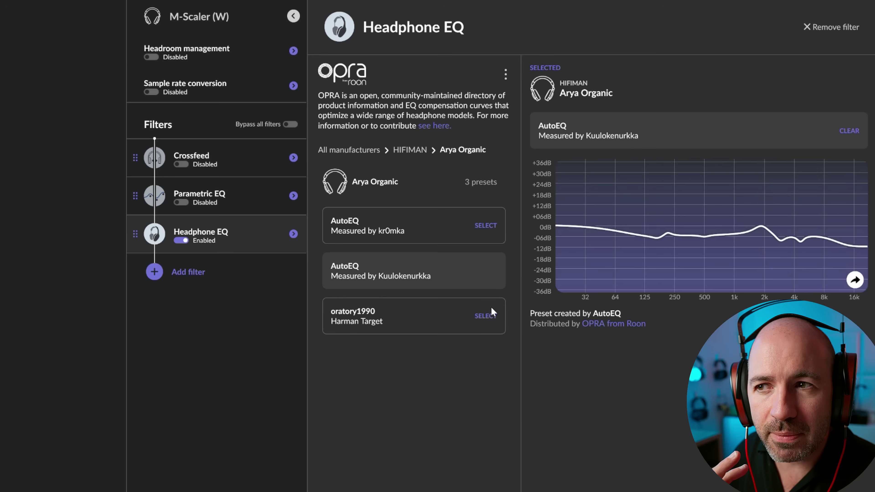
click(491, 318)
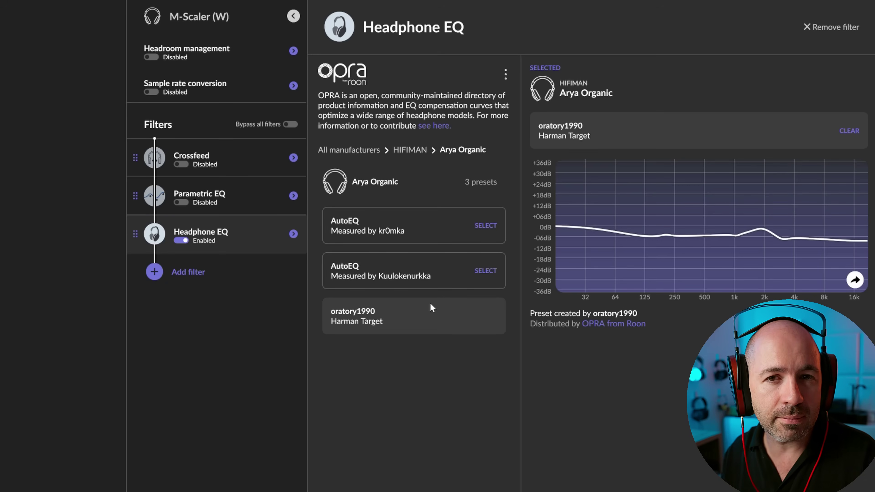
click(493, 270)
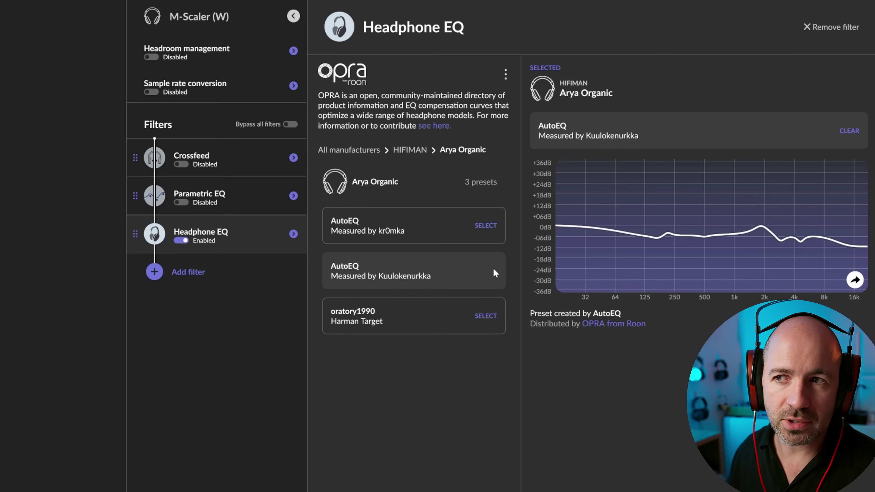
click(487, 226)
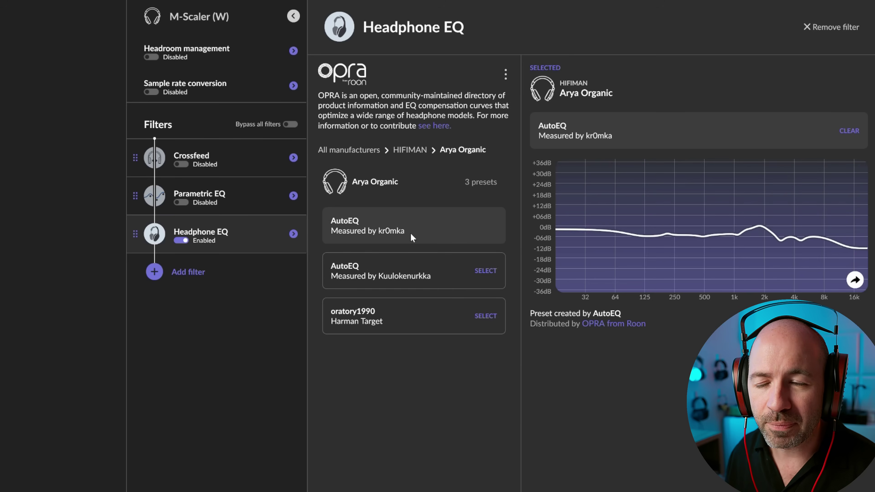
click(485, 270)
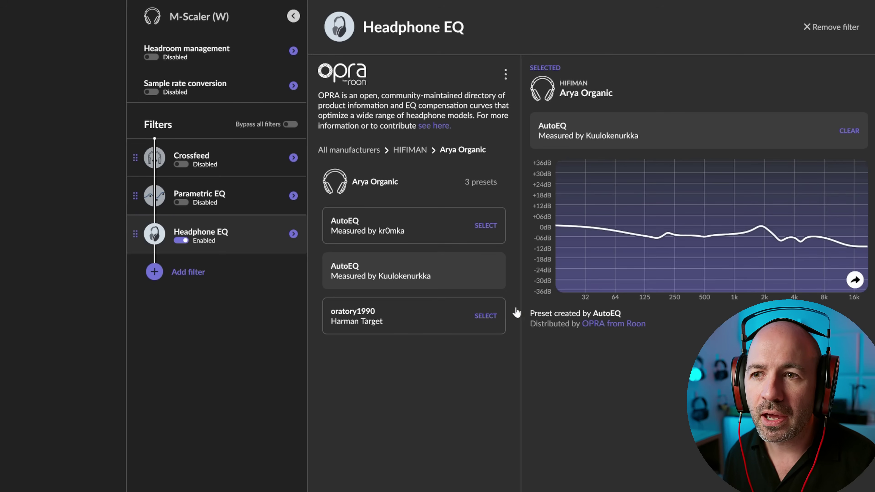
click(486, 316)
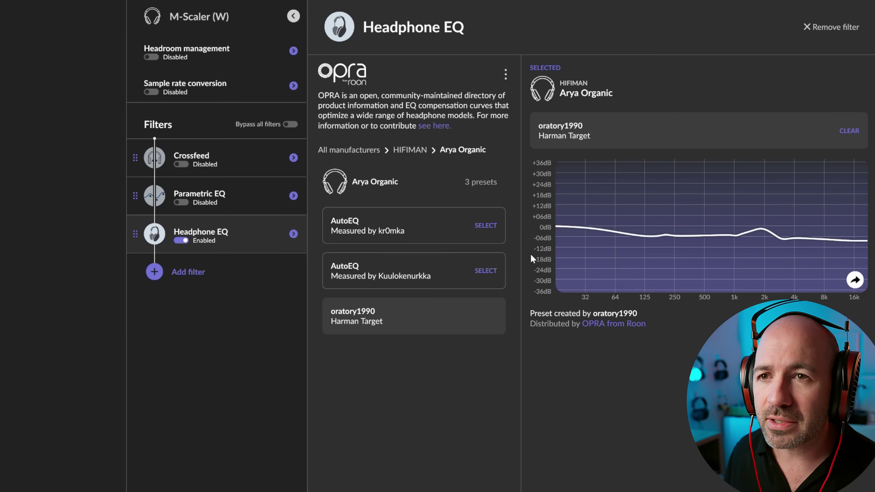
click(486, 226)
click(485, 271)
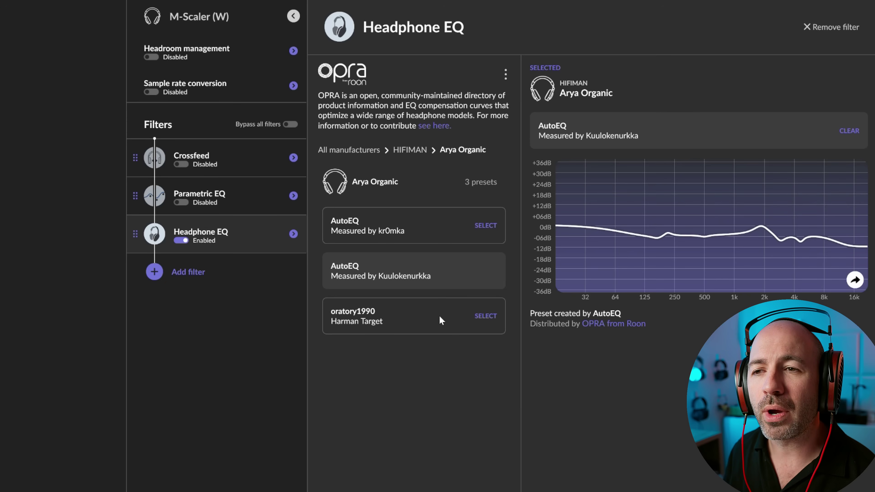
click(487, 319)
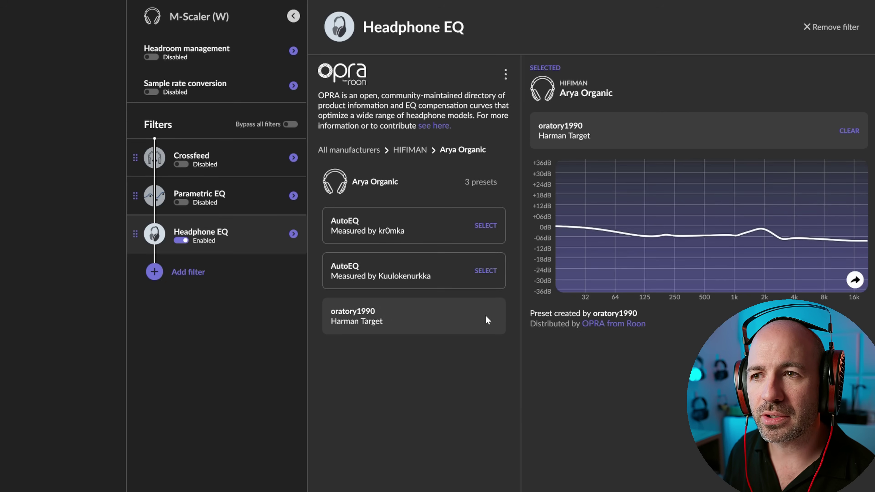
click(487, 226)
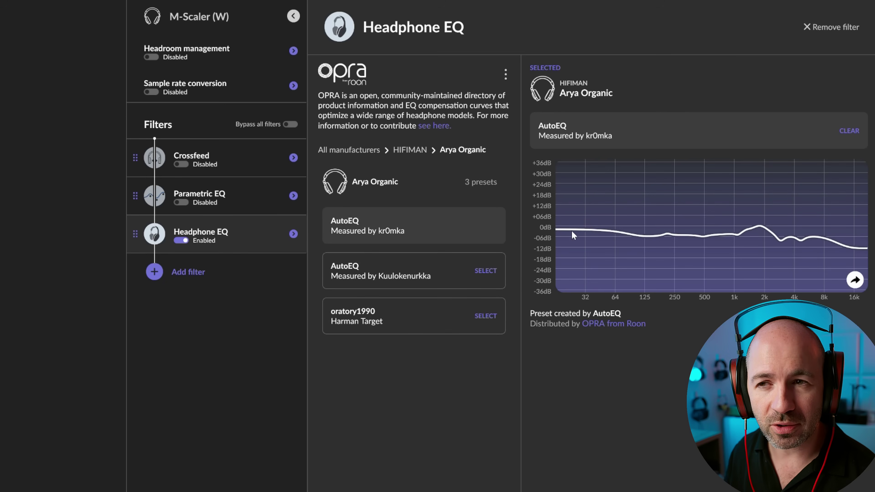
click(491, 271)
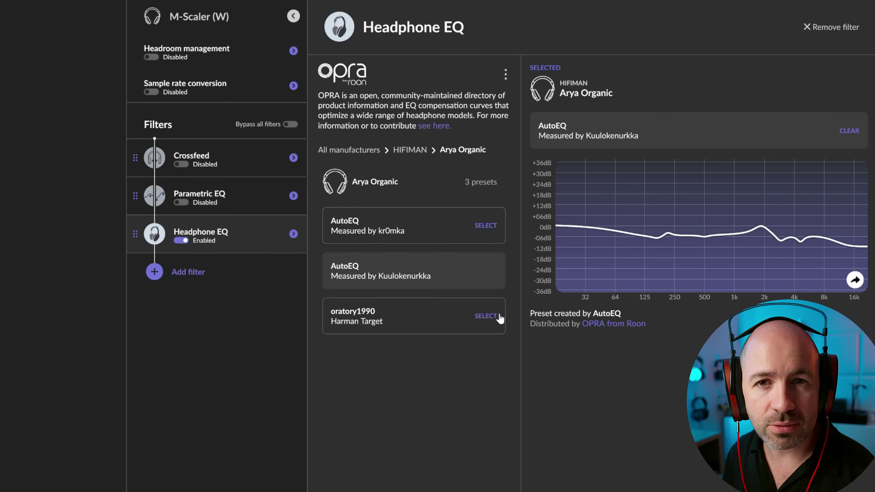
click(489, 316)
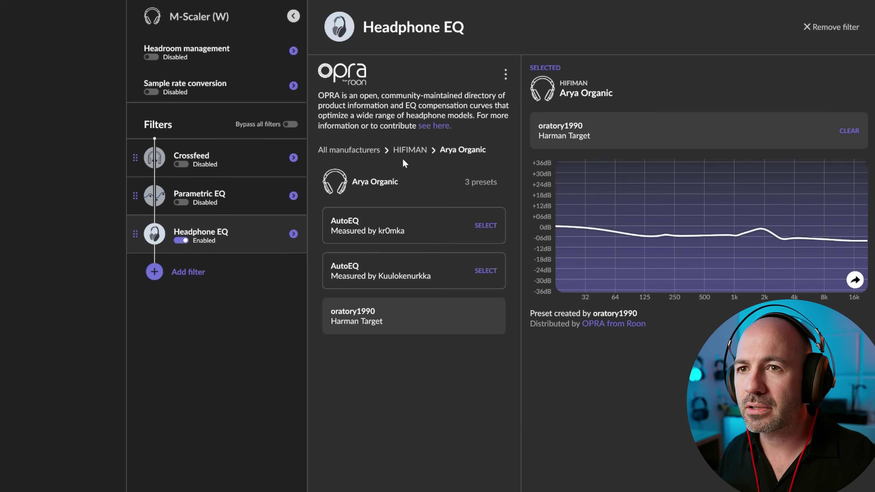
Search all manufacturers for '109' and open the Meze 109 Pro presets
click(348, 150)
click(379, 154)
text(109)
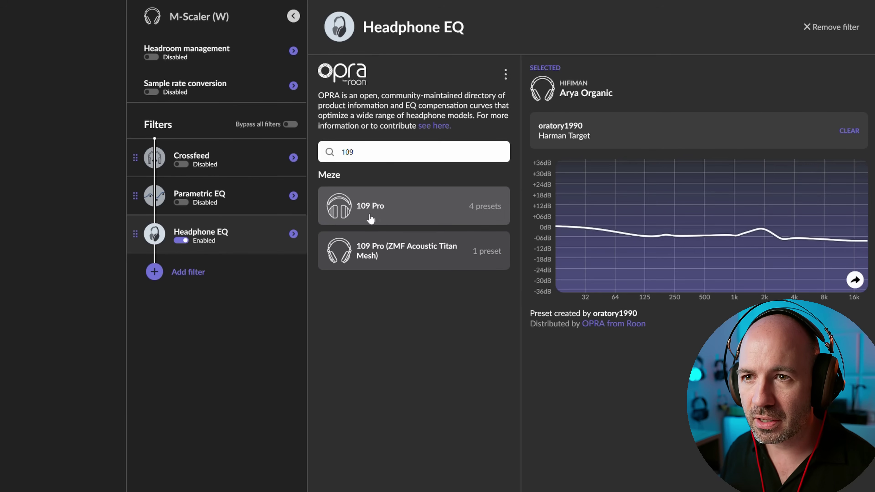
click(388, 209)
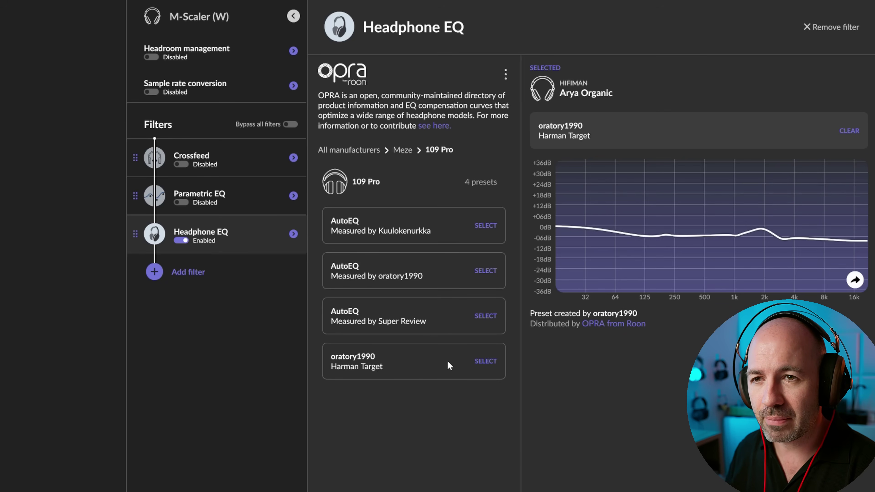
Compare the 109 Pro AutoEQ, Harman Target and Kuulokenurkka presets, settling on oratory1990 AutoEQ
click(492, 271)
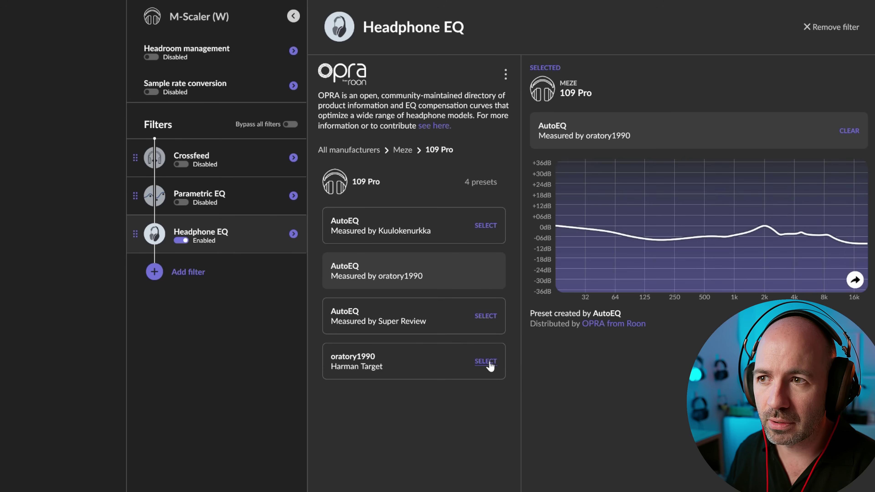
click(487, 361)
click(492, 272)
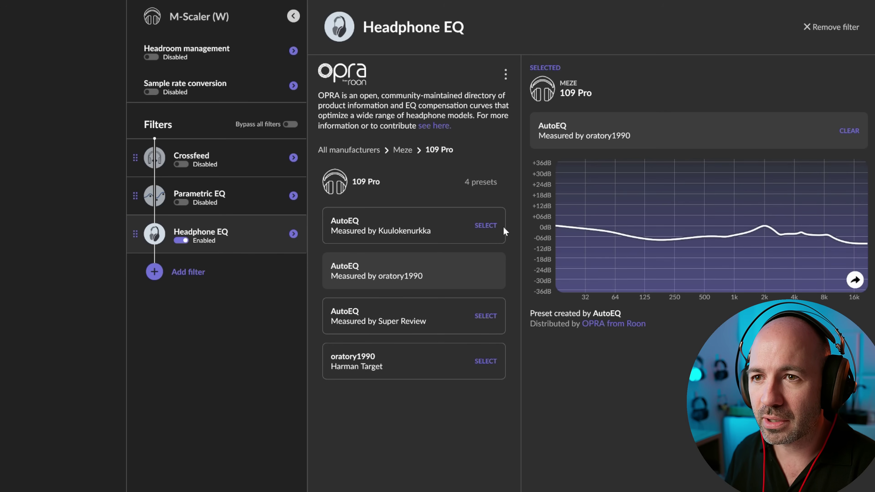
click(488, 225)
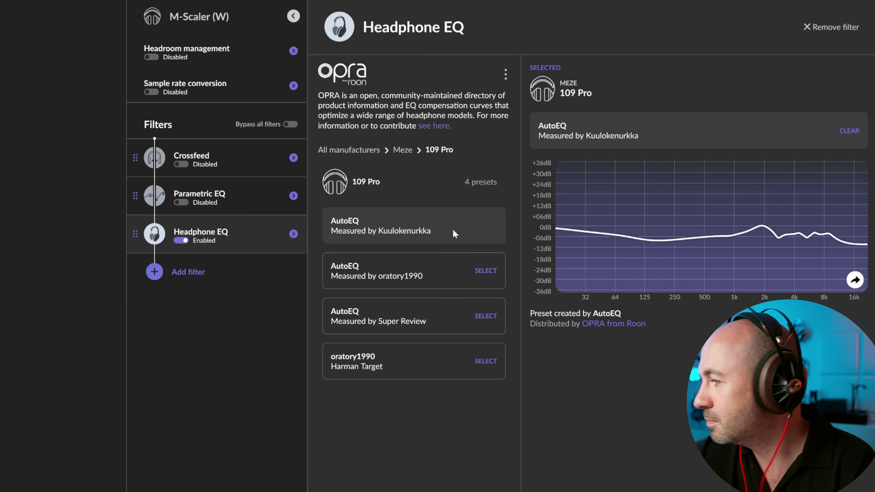
click(479, 266)
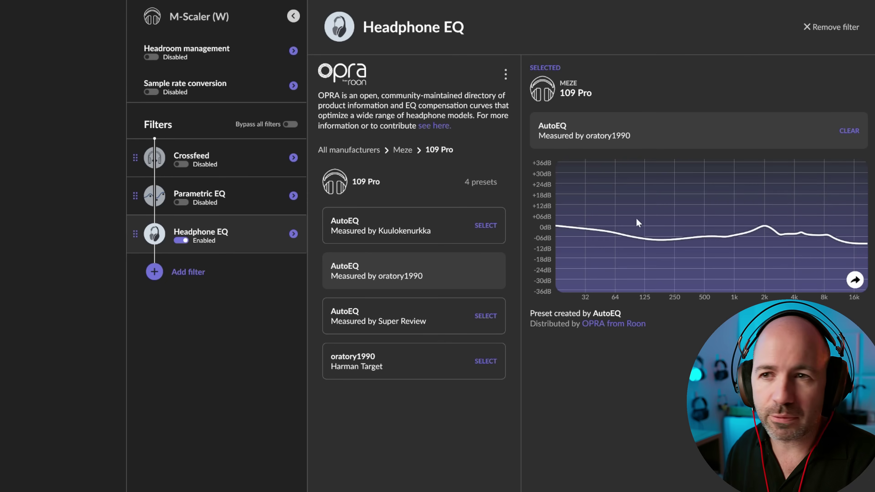
Try the 109 Pro Super Review AutoEQ preset, then apply oratory1990 Harman Target
click(422, 323)
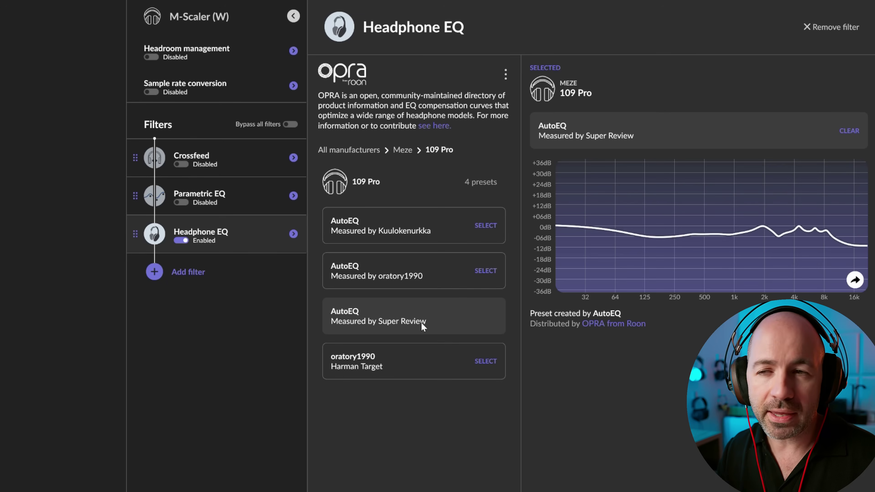
click(452, 368)
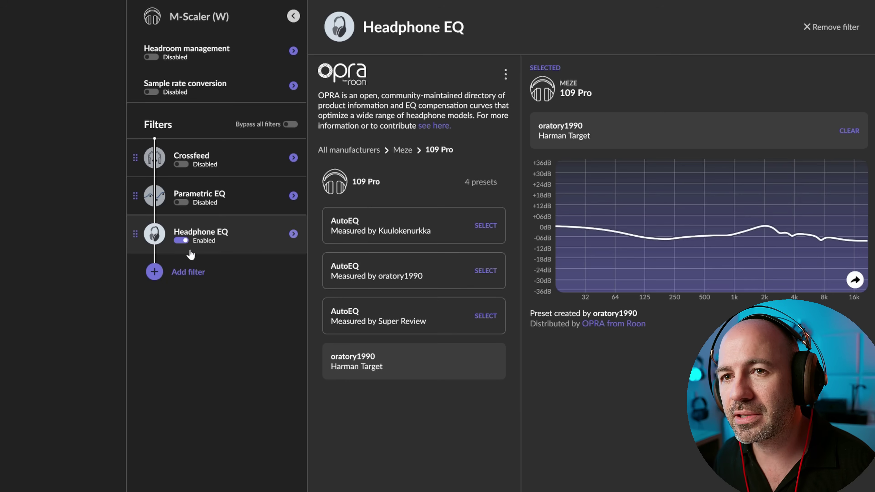
Search all manufacturers for 'lcd-5' and open the Audeze LCD-5 preset page
click(379, 150)
click(384, 154)
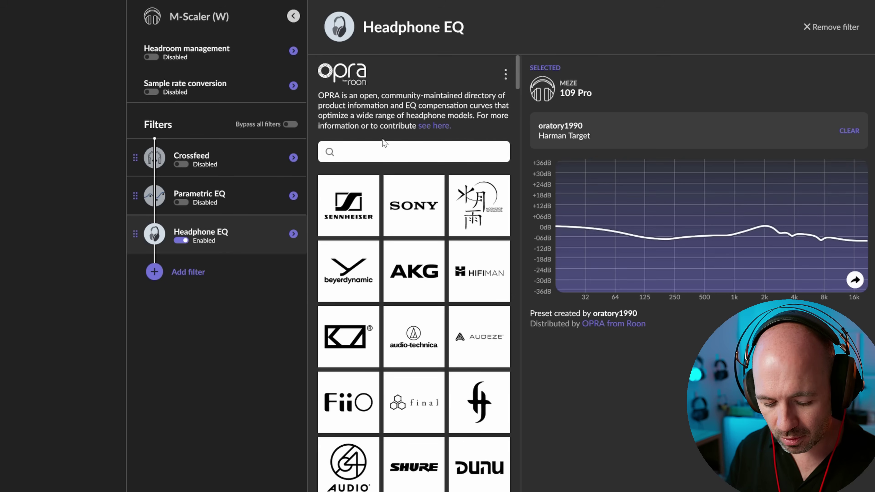
text(lcd-)
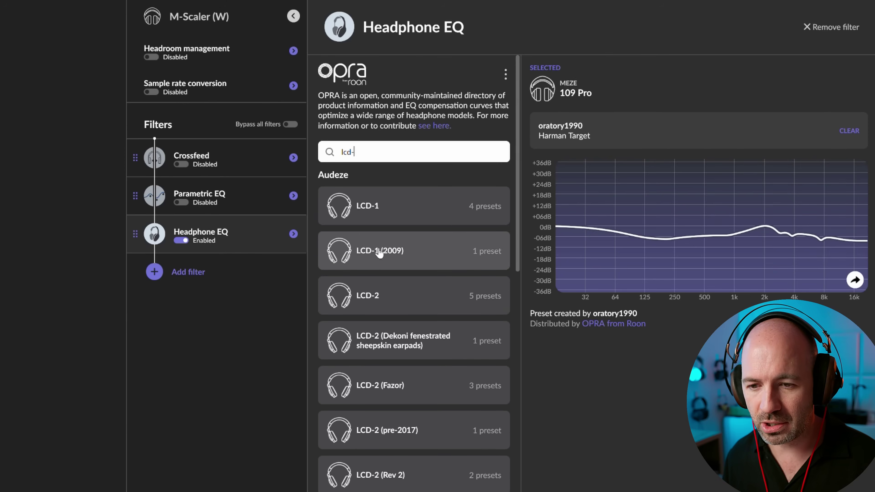
text(5)
click(426, 212)
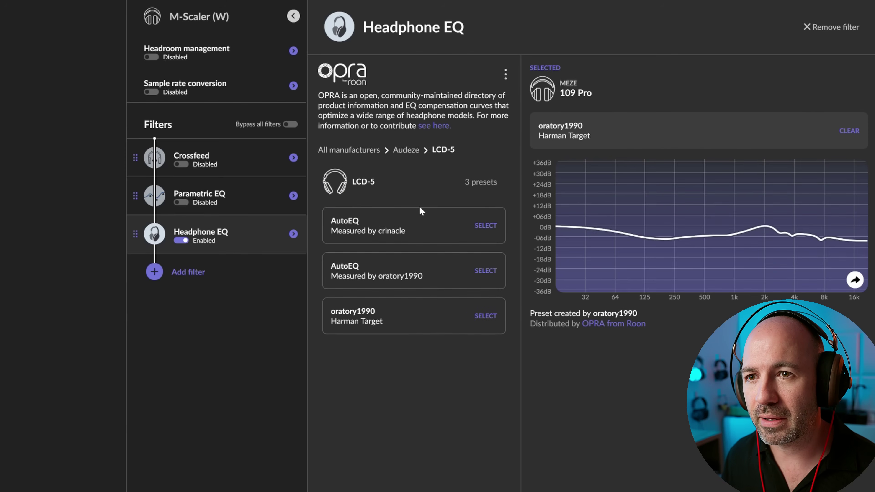